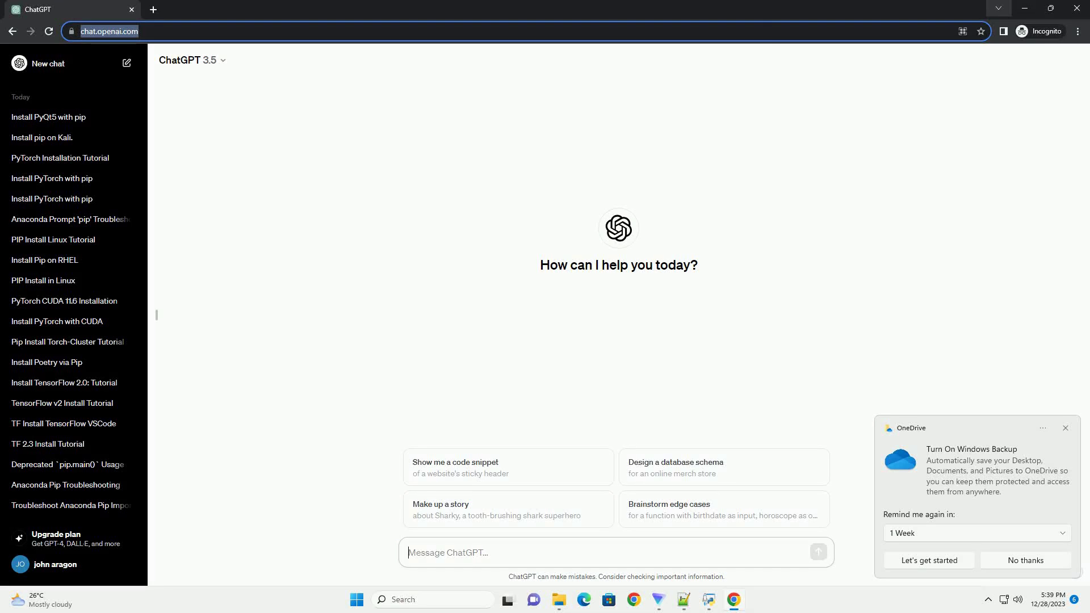
# - Paste and send the prompt requesting a pip tutorial for installing every .whl file in a folder
pyautogui.write('write an informative tutorial about pip install all whl in a folder with code example')
pyautogui.press('Return')
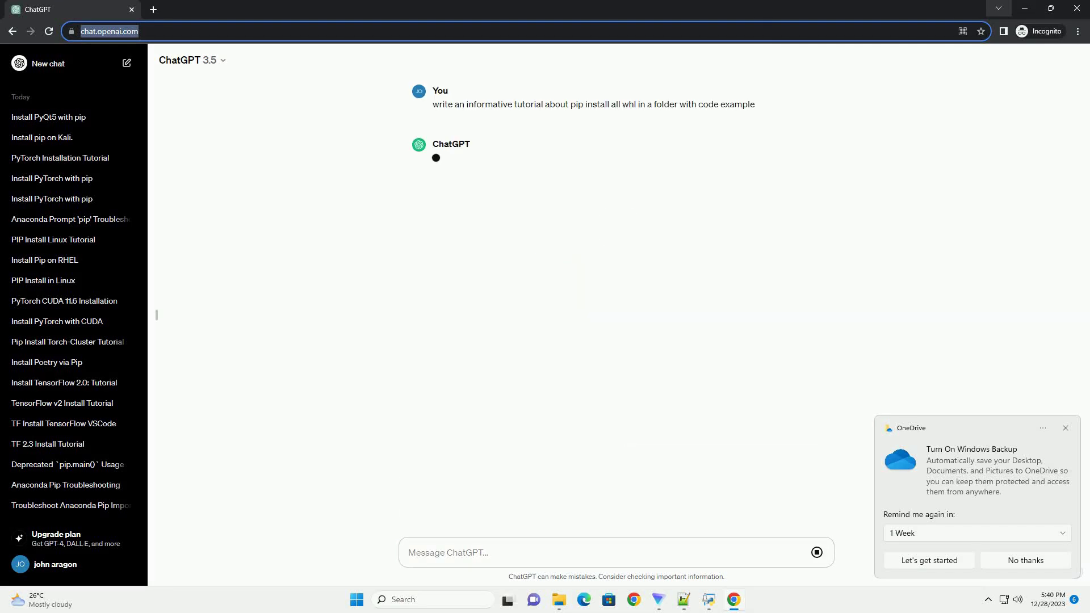